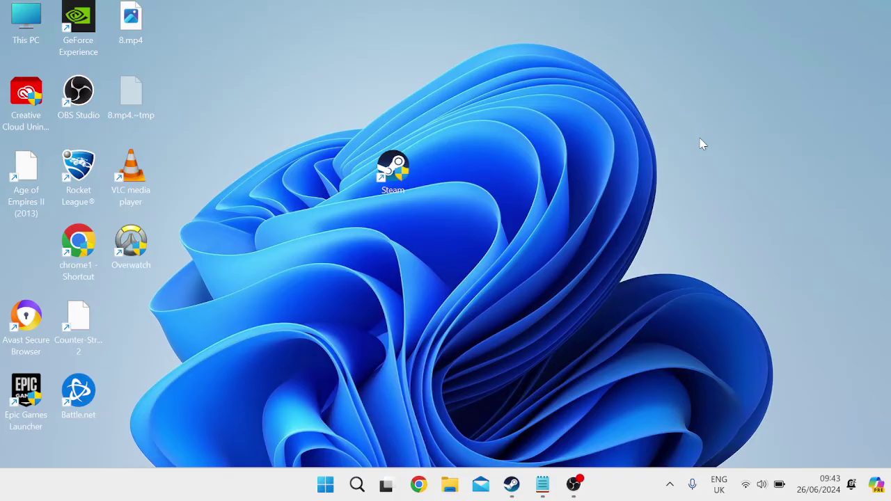
- Open System Configuration by running msconfig from the Run dialog
key(super)
text(run)
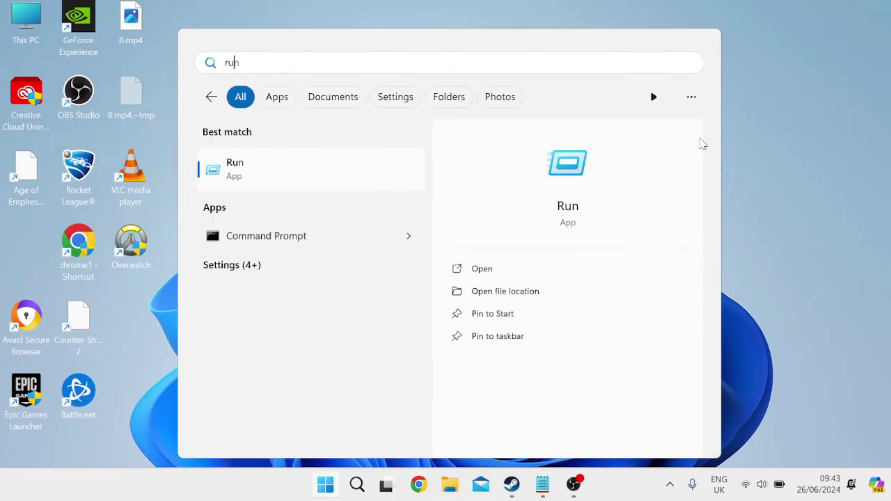
click(381, 156)
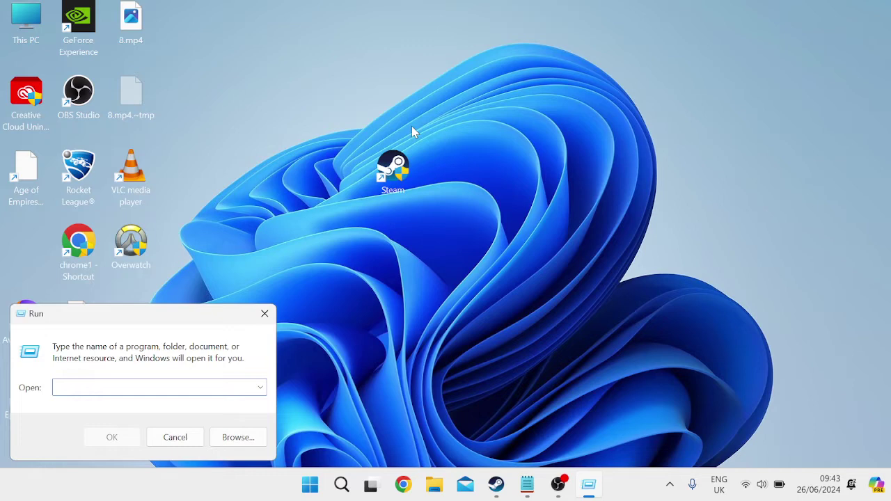
text(msconfig)
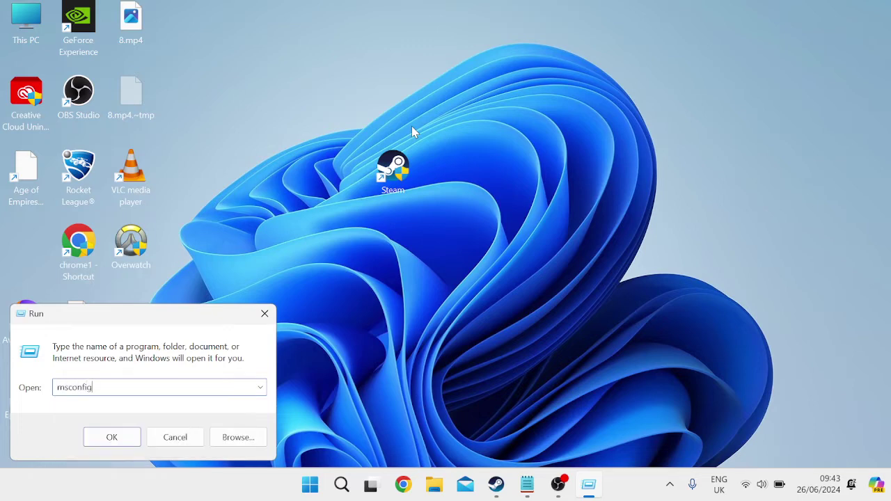
key(Return)
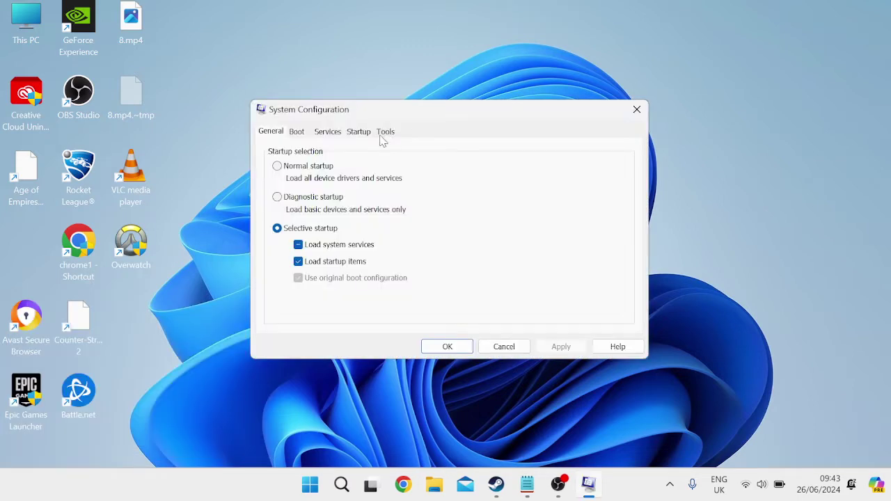
- Hide all Microsoft services, disable all the remaining services, apply the change and exit System Configuration without restarting
click(337, 136)
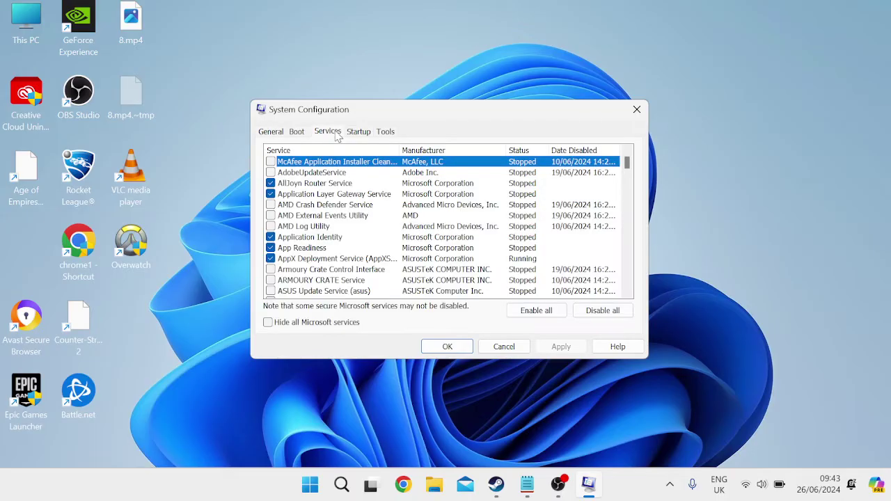
click(268, 323)
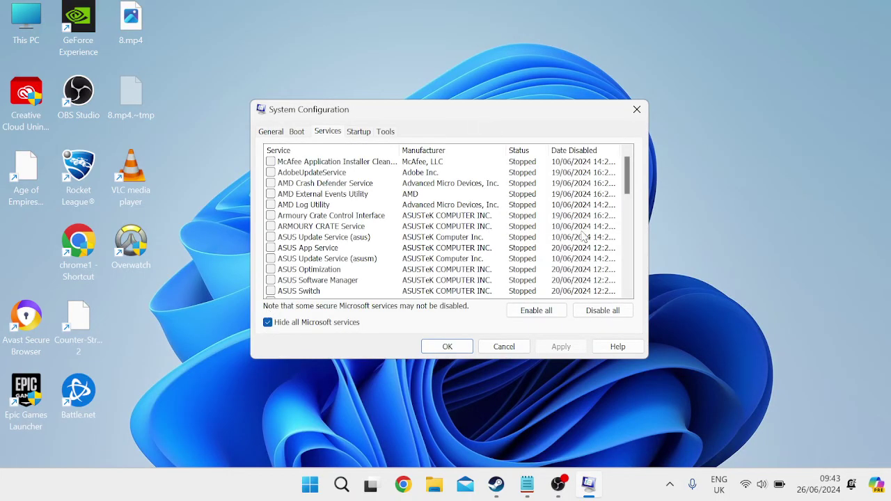
click(606, 312)
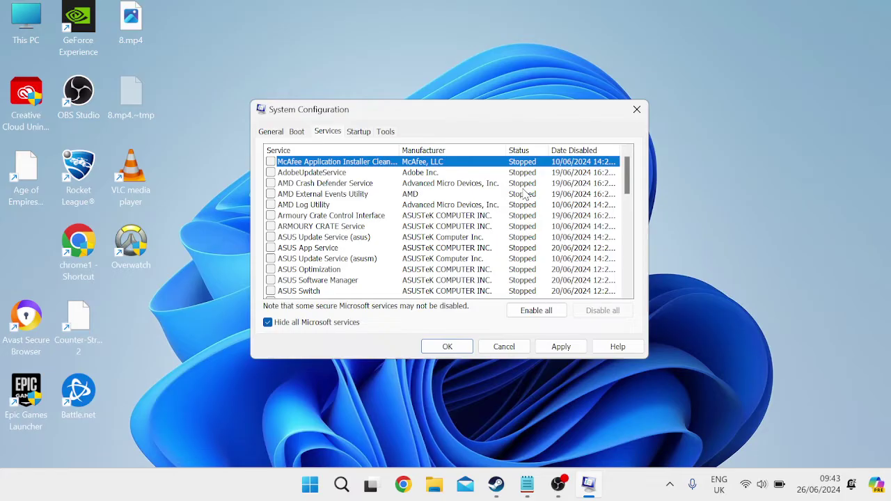
click(562, 347)
click(443, 346)
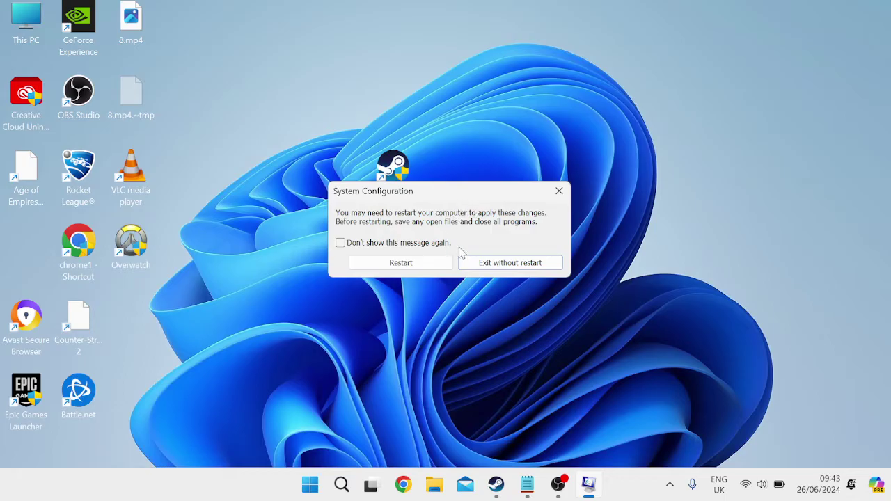
click(510, 264)
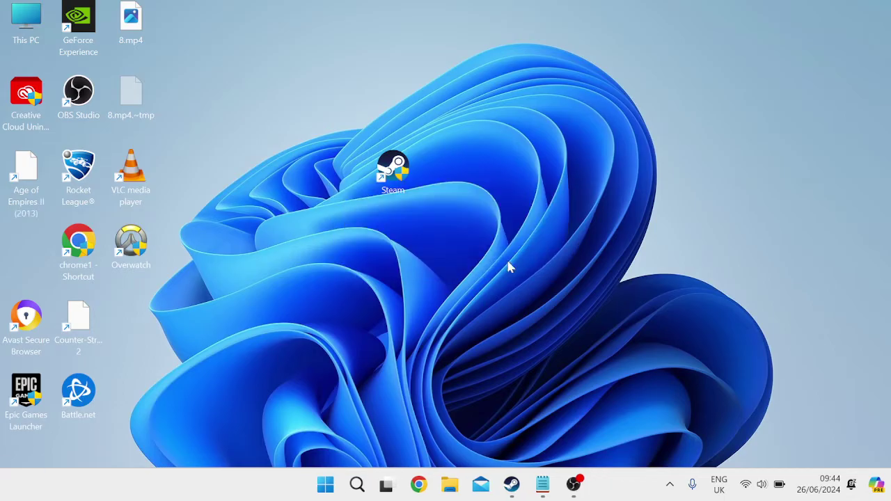
- Open Windows Settings and check for updates in Windows Update
key(super)
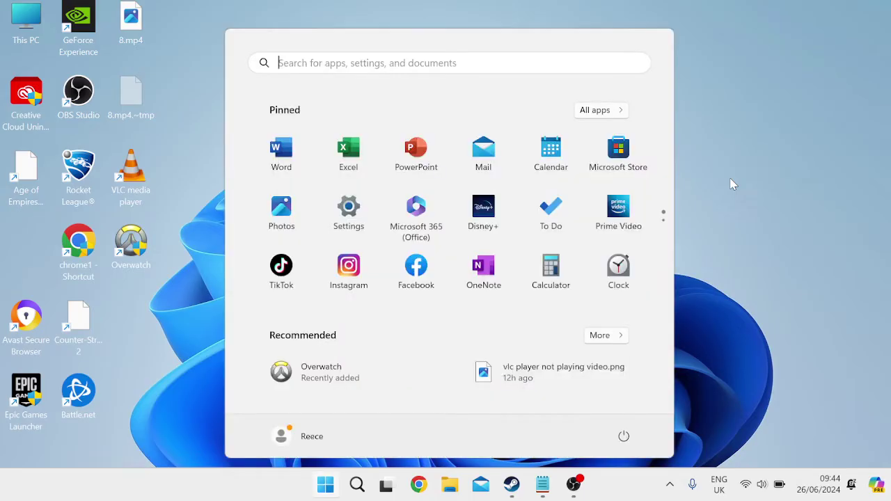
text(settings)
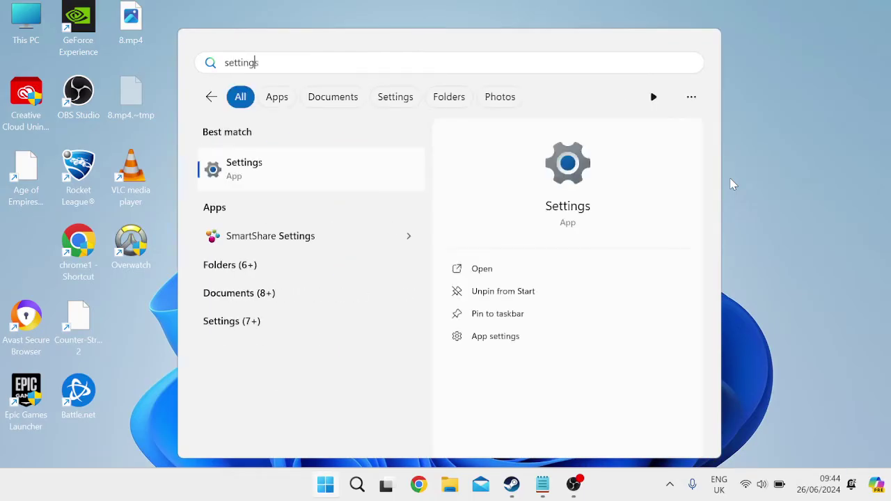
click(330, 173)
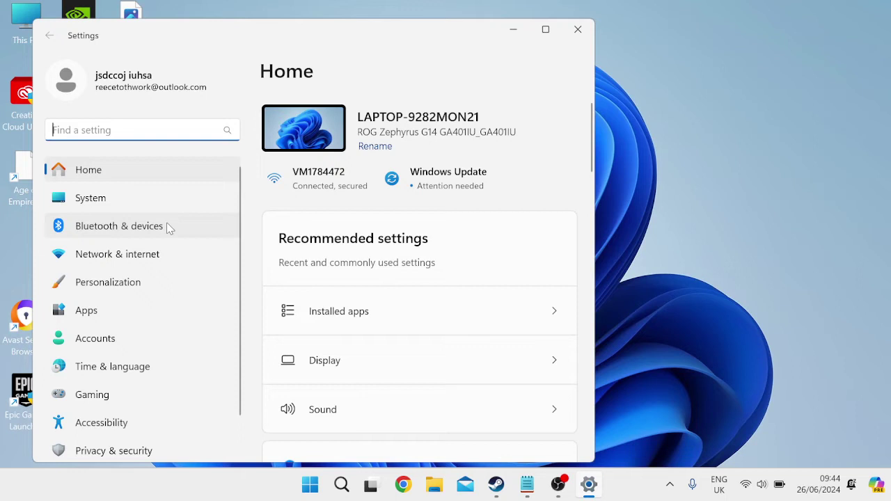
click(144, 444)
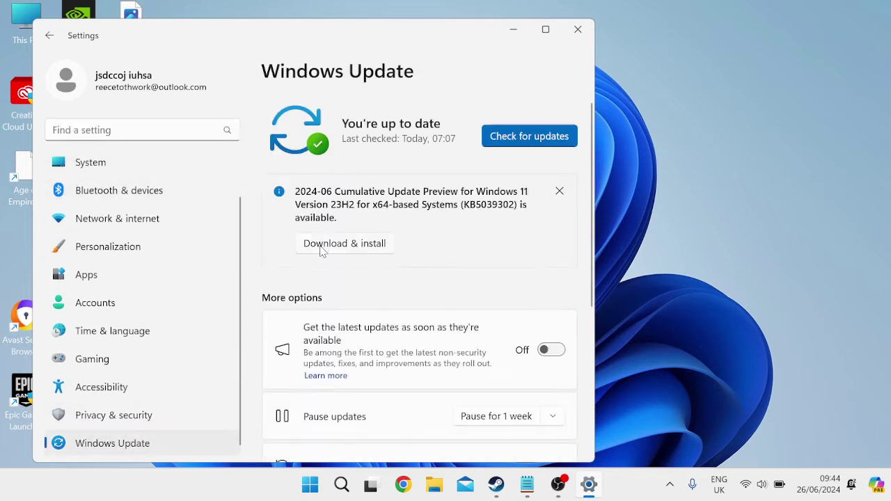
click(509, 135)
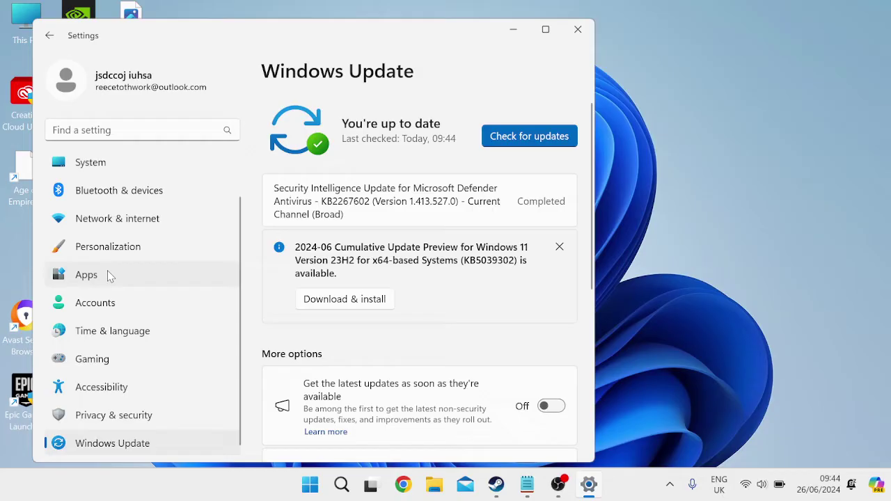
- Review the list of installed apps in a maximized Settings window, from the first entries down to the Roblox apps, then close Settings
click(107, 275)
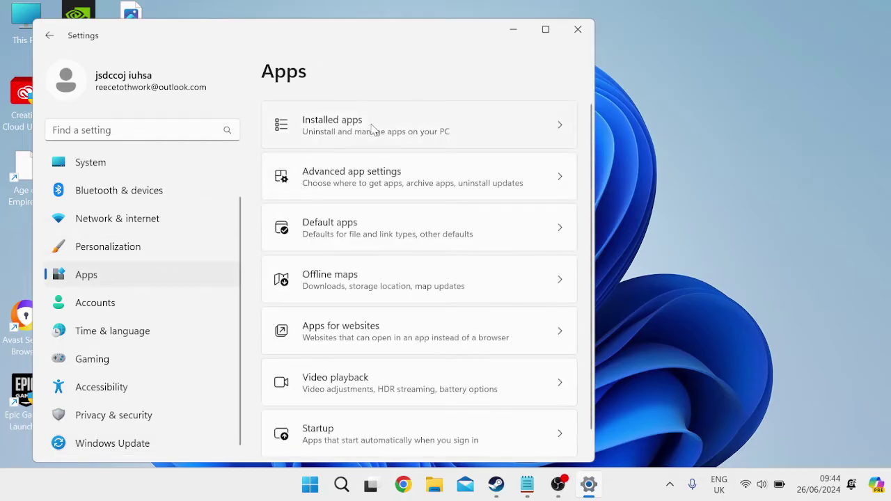
click(373, 129)
key(super+Up)
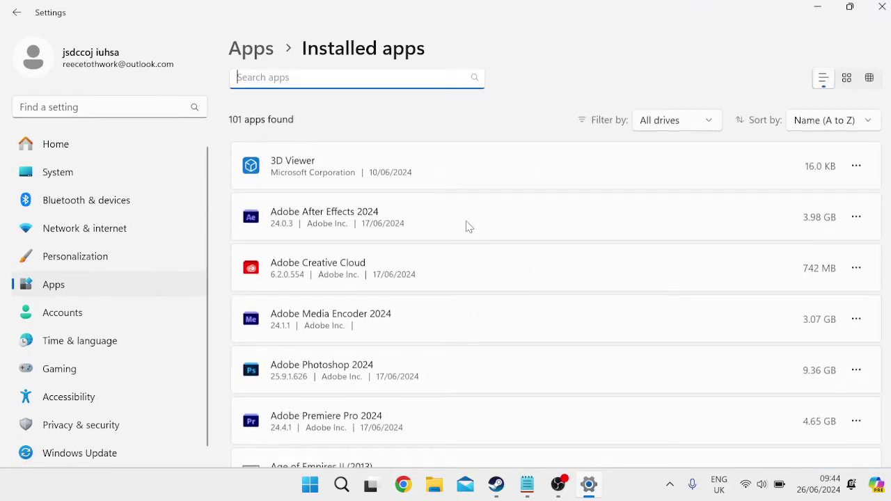
scroll(452, 230, down, 1)
scroll(434, 233, down, 6)
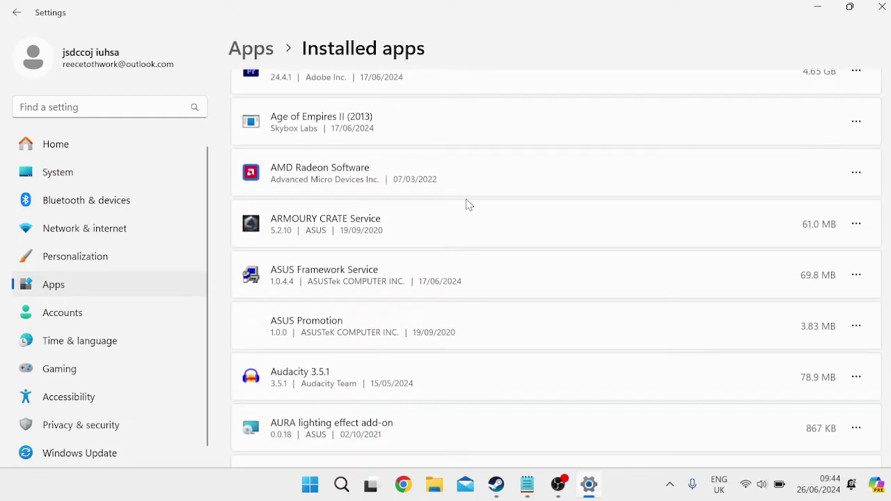
scroll(465, 202, down, 3)
scroll(452, 216, down, 9)
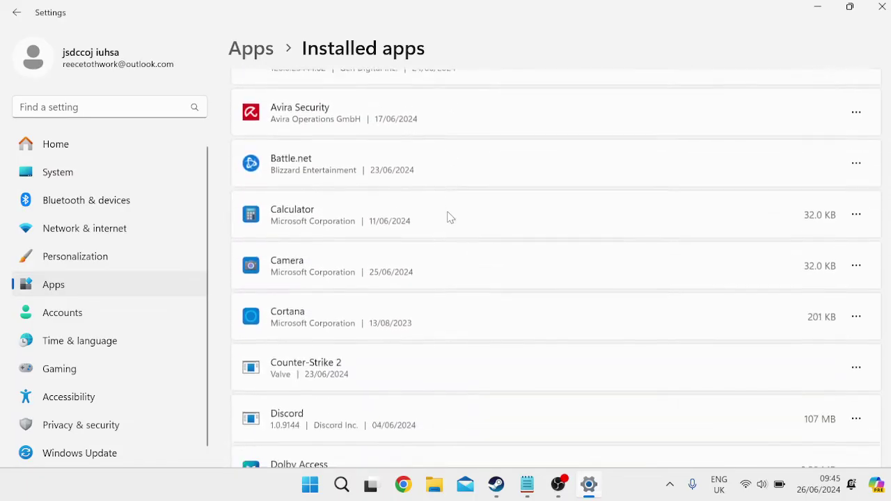
scroll(413, 237, down, 15)
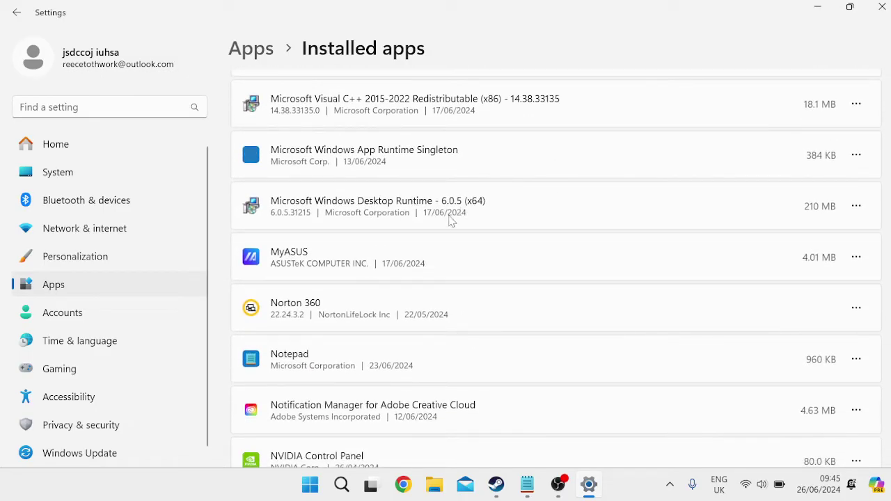
scroll(475, 254, down, 3)
scroll(456, 233, down, 8)
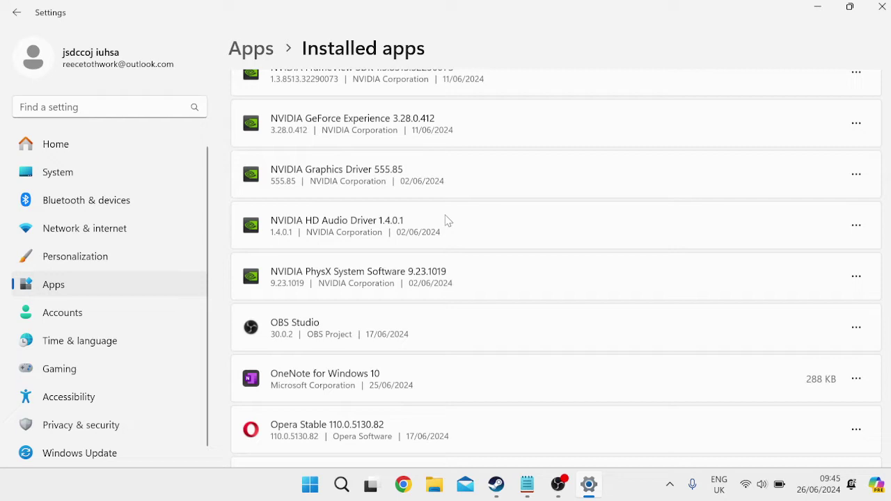
scroll(456, 233, down, 4)
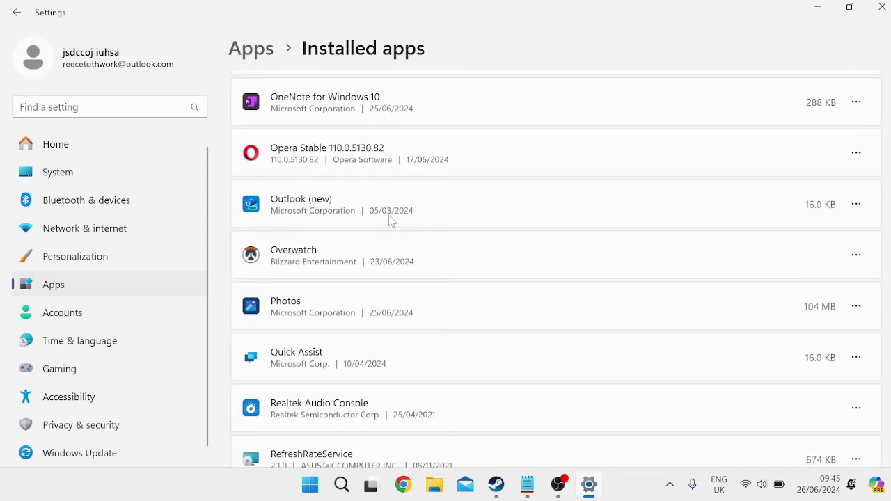
scroll(390, 219, down, 4)
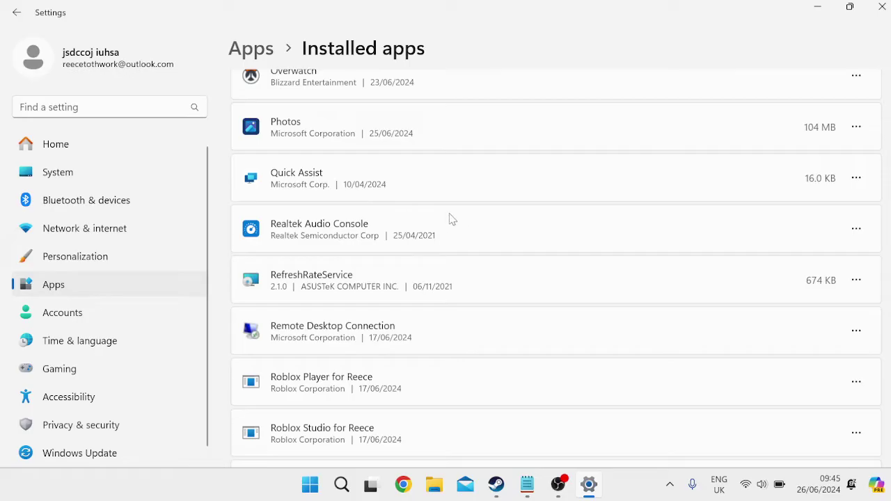
click(883, 7)
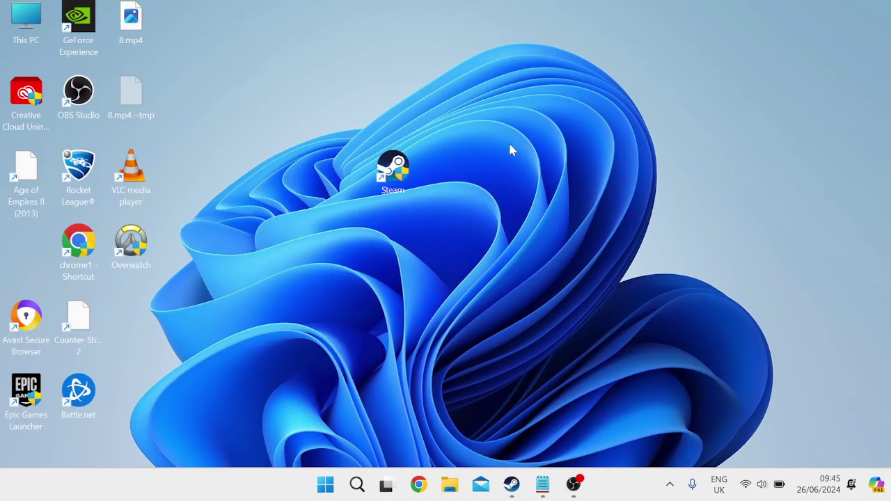
- Start an error-checking scan of the OS (C:) drive from its properties in File Explorer
click(450, 485)
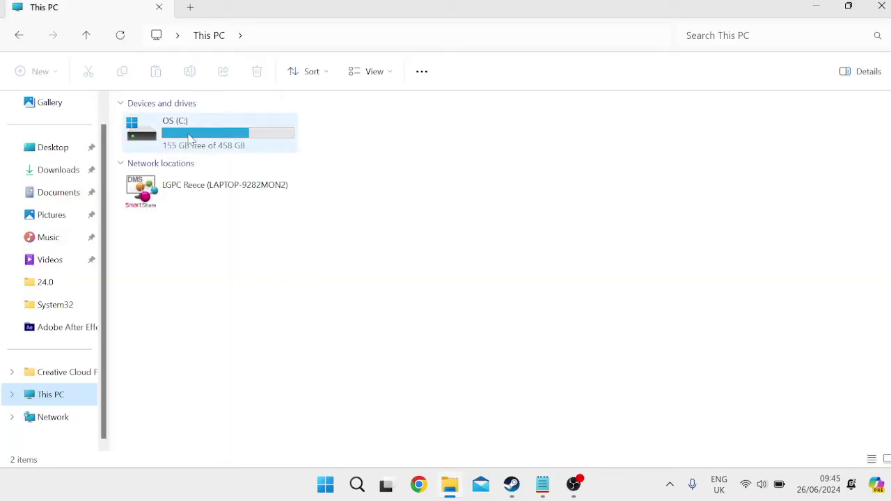
click(189, 140)
right_click(186, 137)
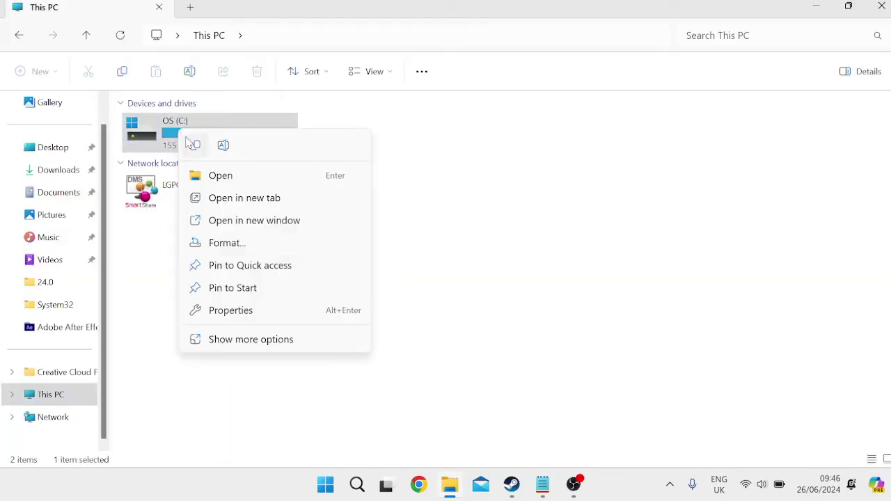
click(248, 313)
click(285, 155)
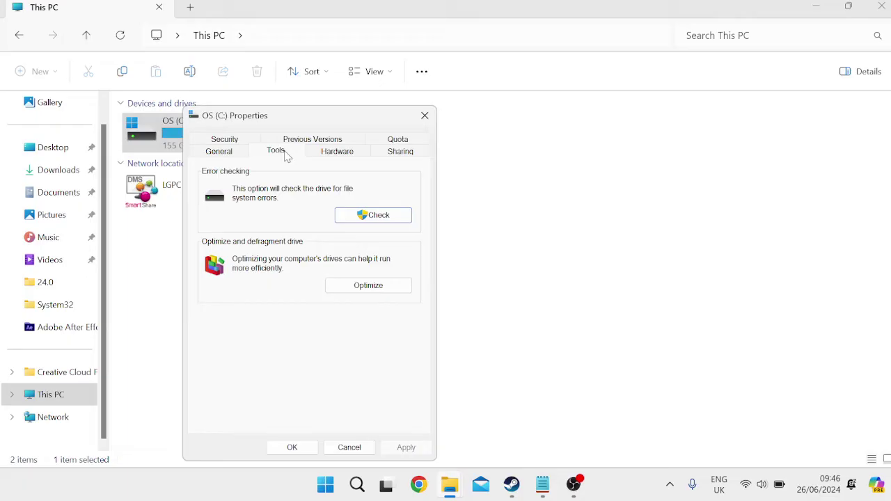
click(393, 217)
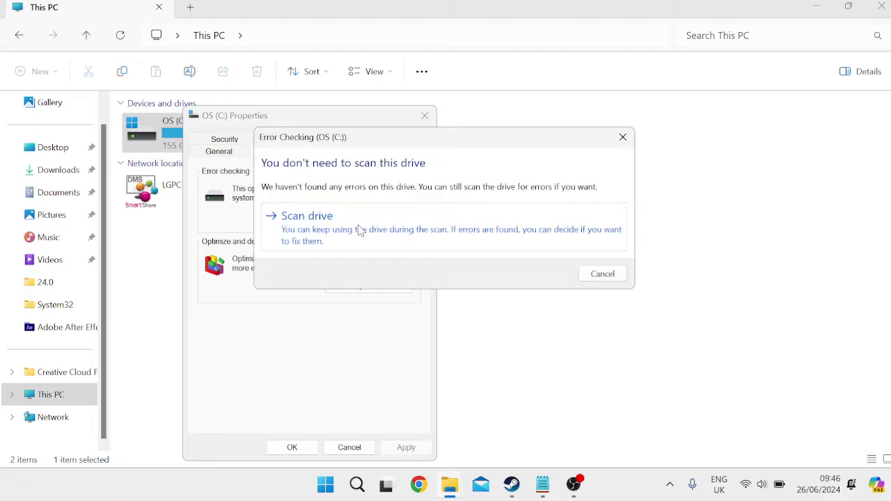
click(354, 233)
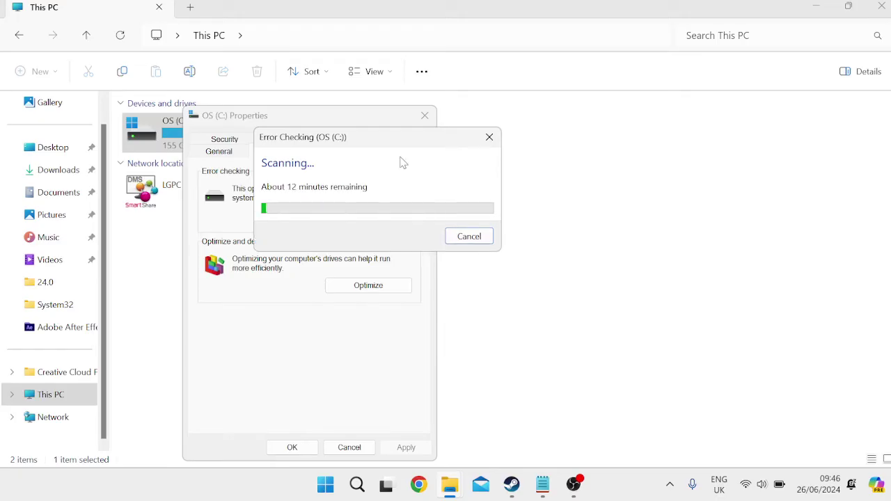
- Dismiss the drive scan, then close the OS (C:) properties and File Explorer
key(Escape)
click(425, 116)
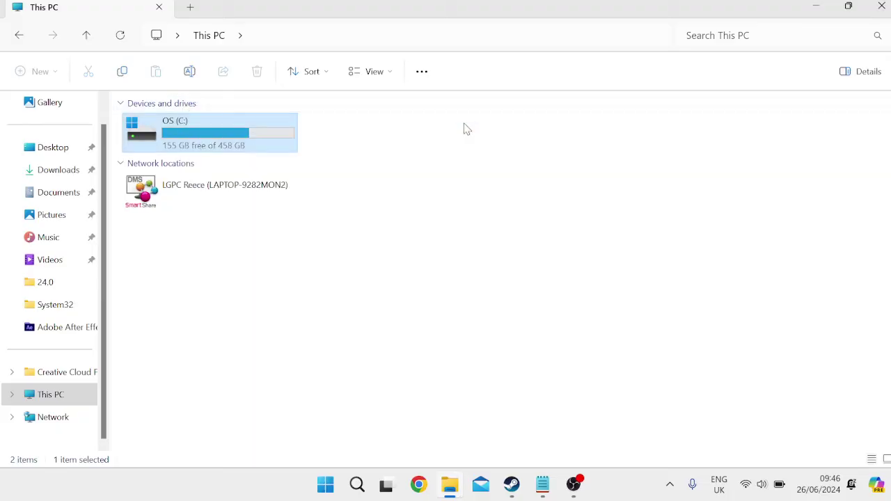
click(605, 192)
click(882, 7)
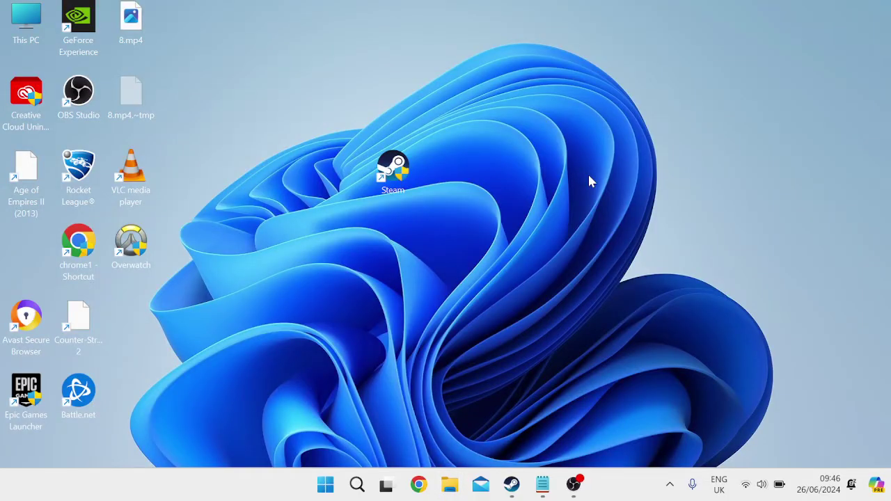
- Open Command Prompt as administrator and run sfc /scannow
key(super)
text(cmd)
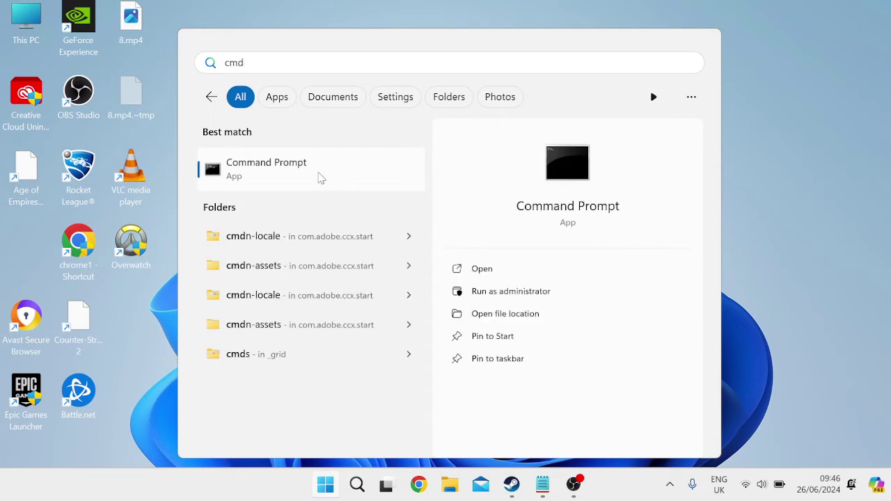
right_click(325, 171)
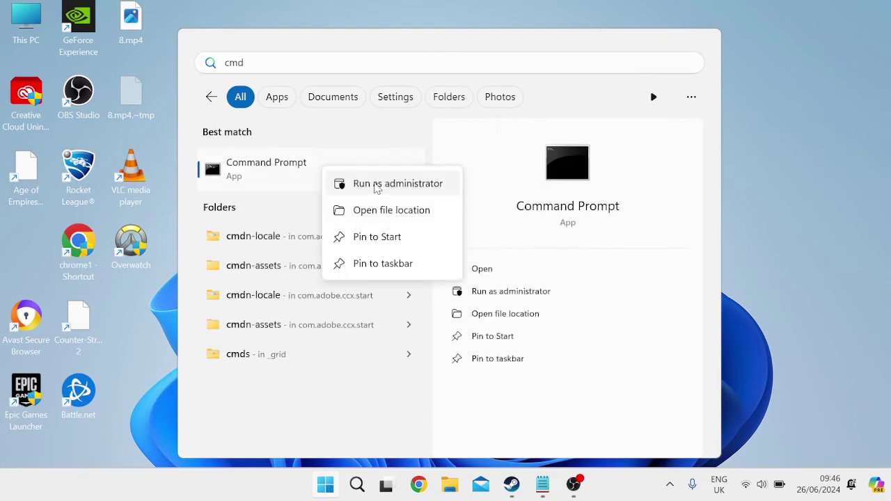
click(375, 188)
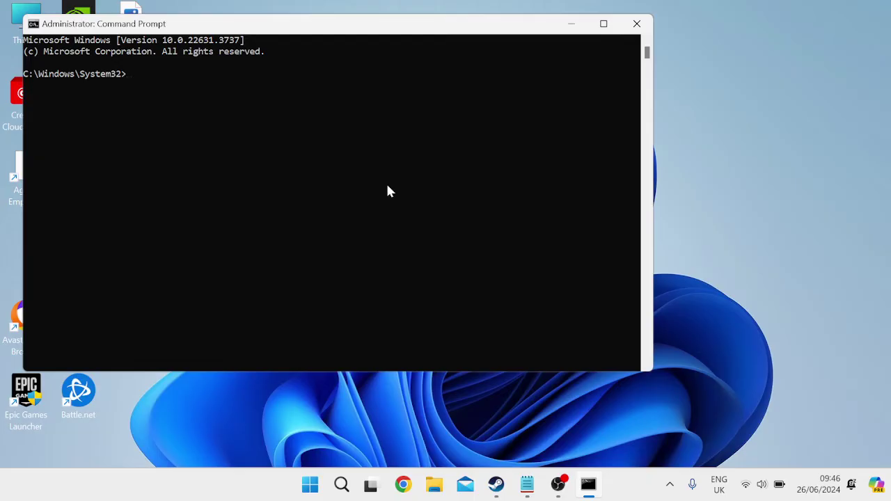
text(sfc /scannow)
key(Return)
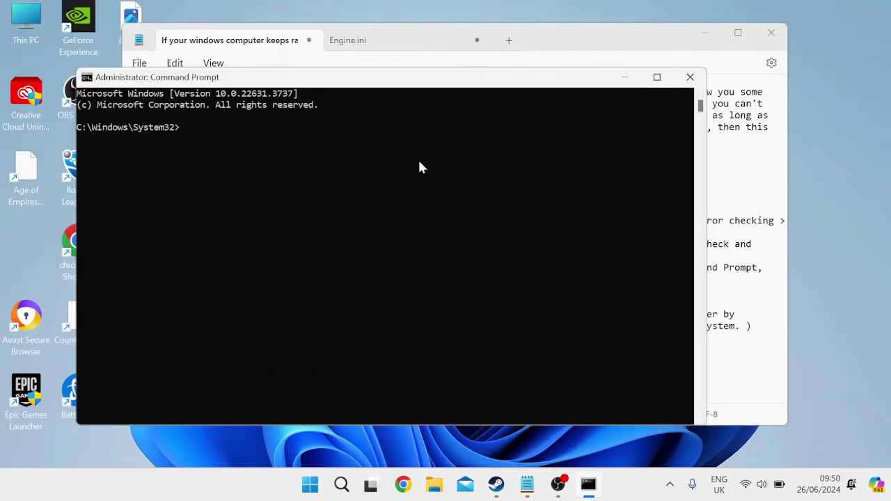
- Run DISM /Online /Cleanup-Image /RestoreHealth in the administrator Command Prompt
text(DISM /Online /Cleanup-Image /RestoreHealth)
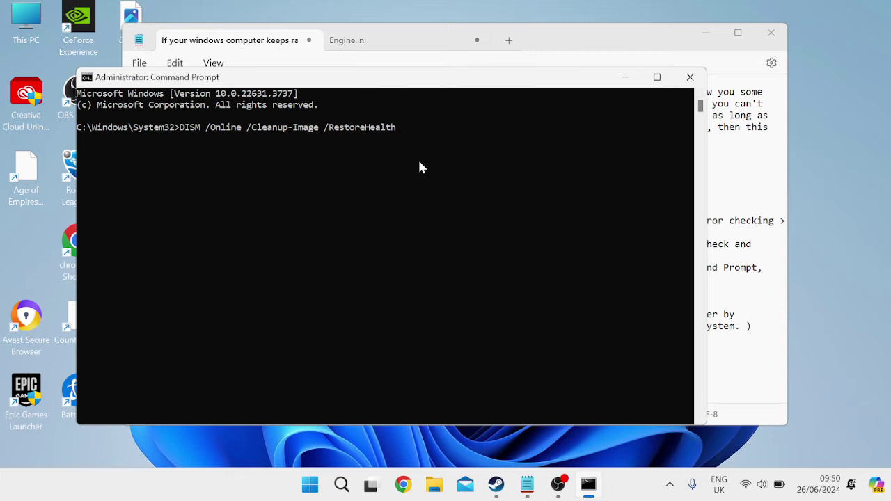
key(Return)
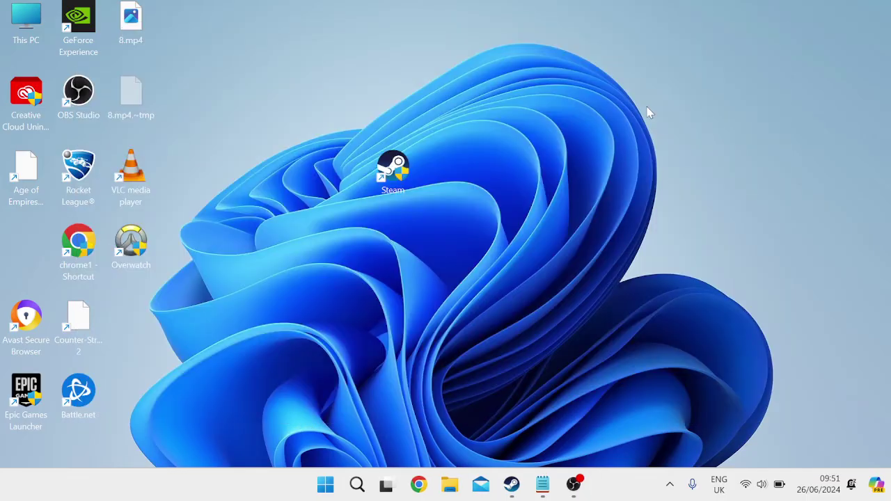
- Open Control Panel with large icons, check the High performance plan in Power Options and close the window
key(super)
text(conb)
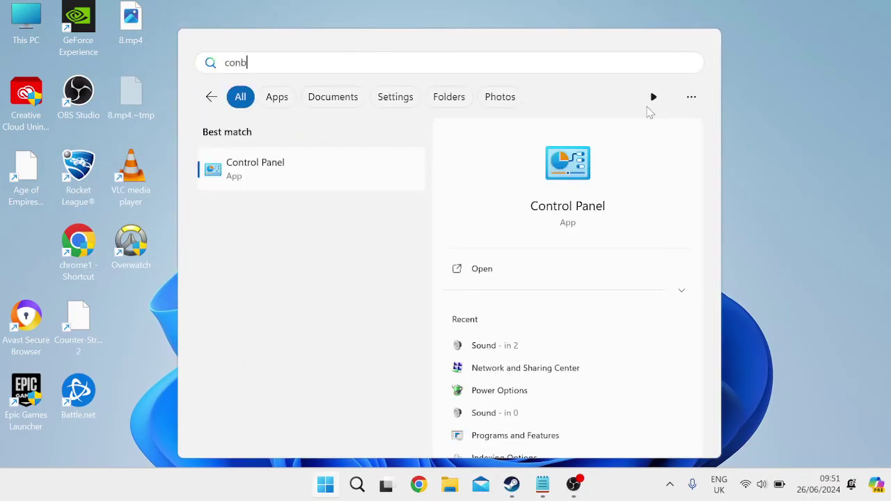
text(tr)
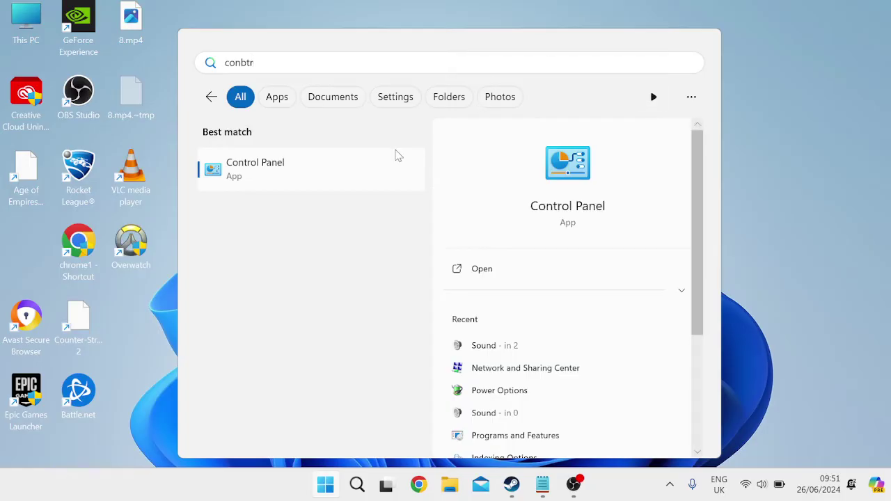
click(363, 174)
click(646, 104)
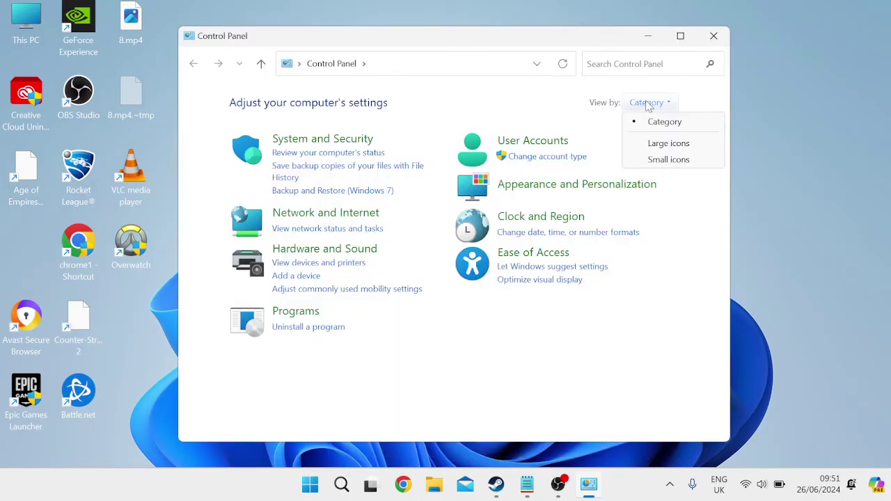
click(670, 146)
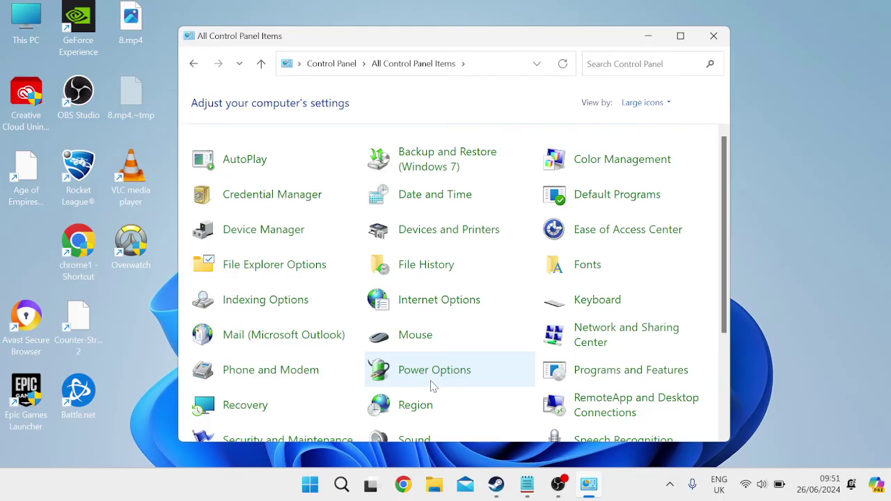
click(421, 363)
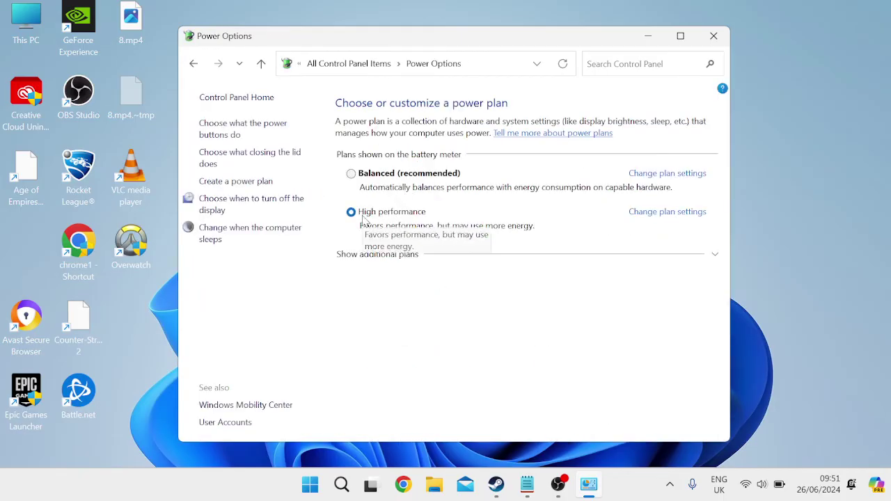
click(705, 43)
- In Disk Cleanup for OS (C:), also mark DirectX Shader Cache, Delivery Optimization Files, Recycle Bin and Temporary files, and clean up system files
key(super)
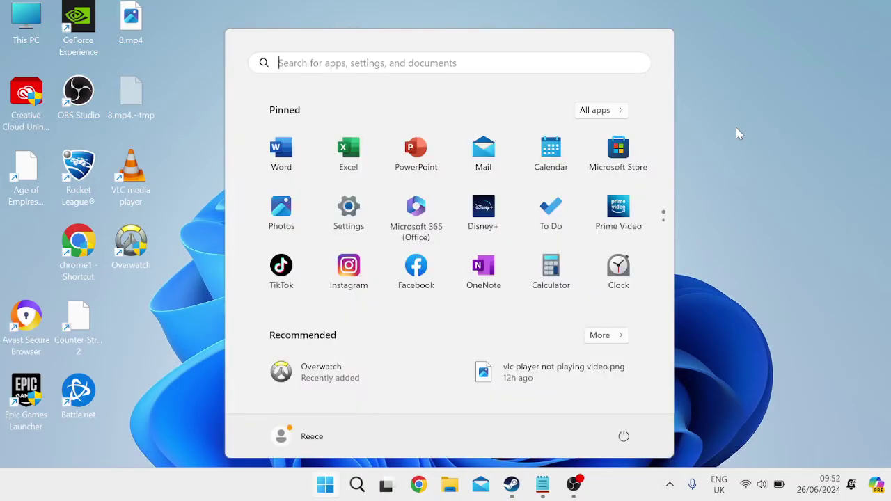
text(disk cleanup)
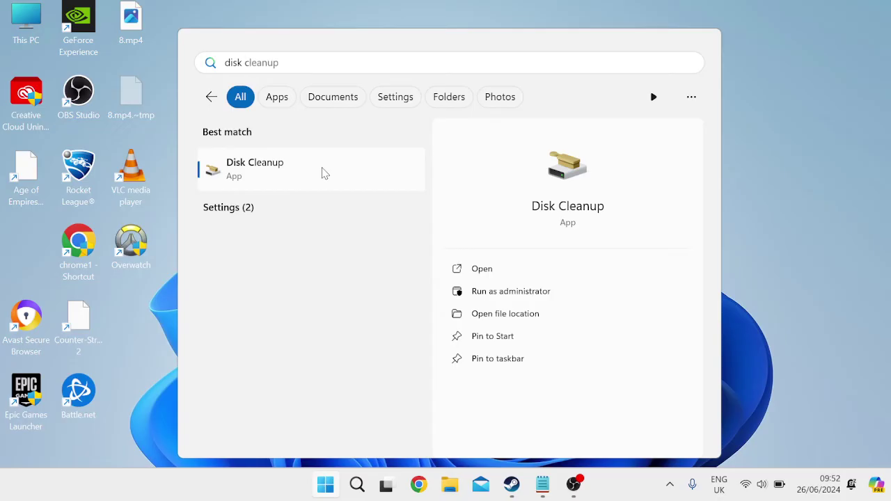
click(323, 172)
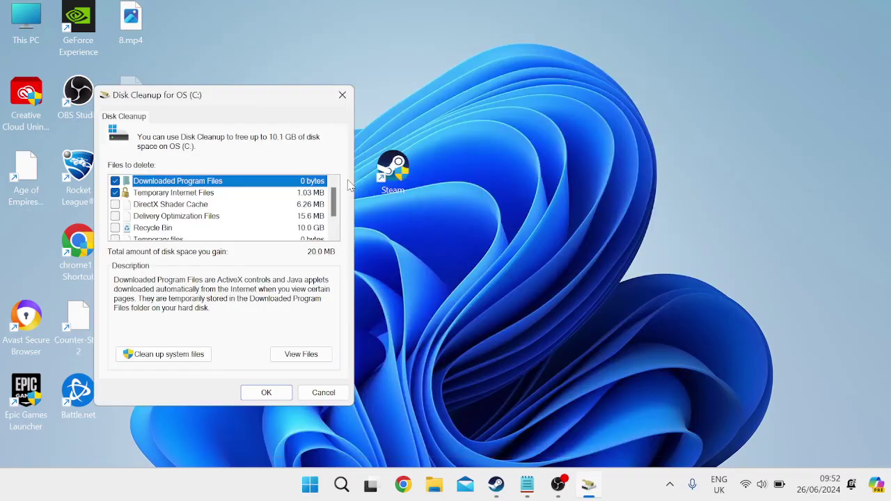
click(116, 205)
click(115, 216)
click(116, 228)
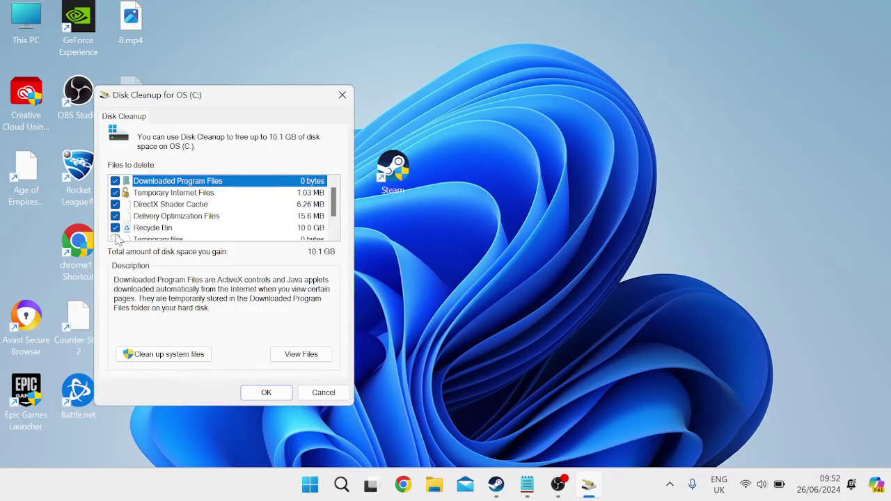
click(116, 239)
scroll(116, 237, down, 1)
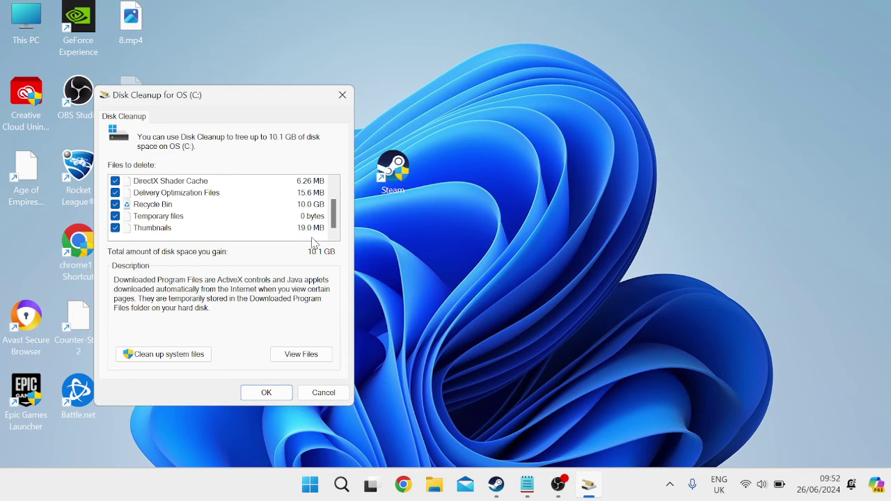
click(154, 356)
click(303, 411)
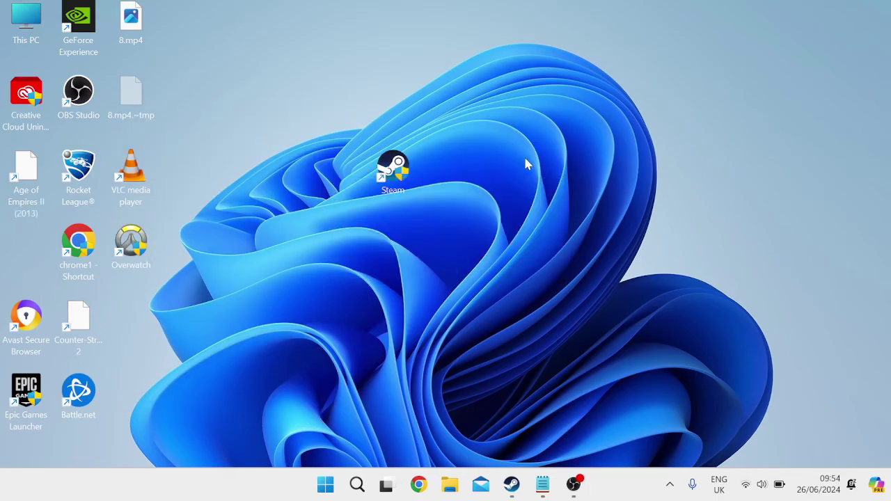
- Optimize the OS (C:) drive with Defragment and Optimize Drives, then close the tool
key(super)
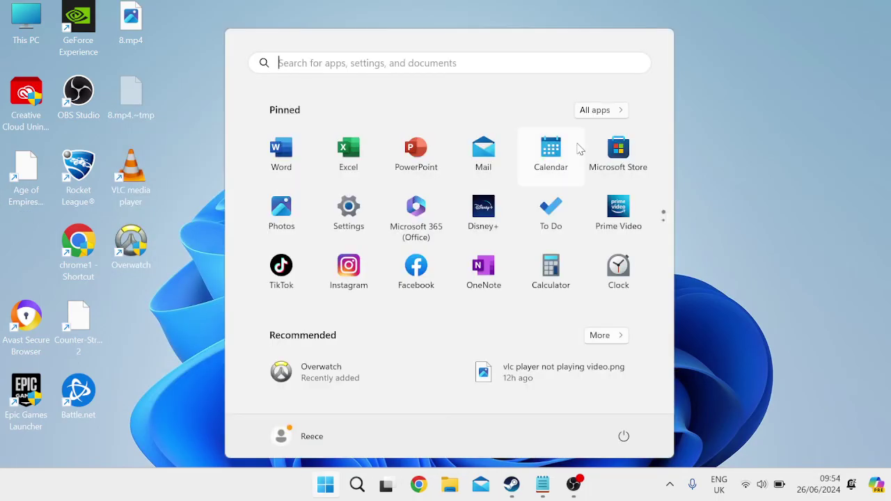
text(defragm)
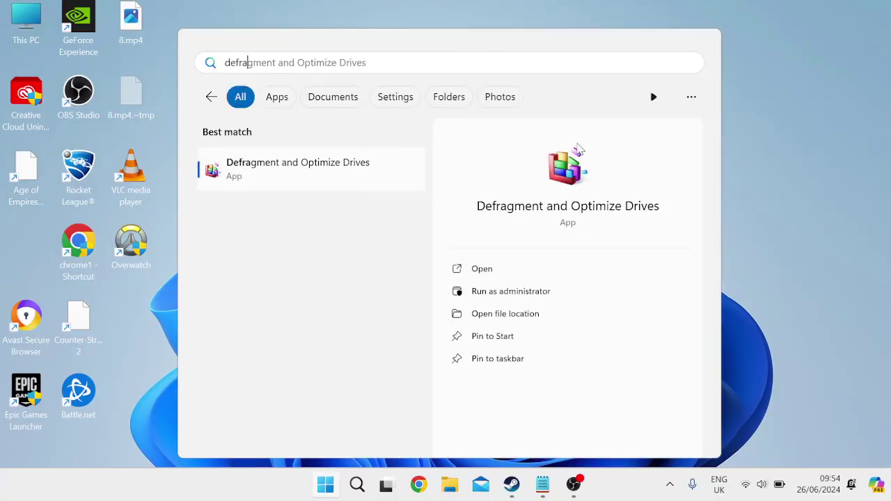
click(344, 173)
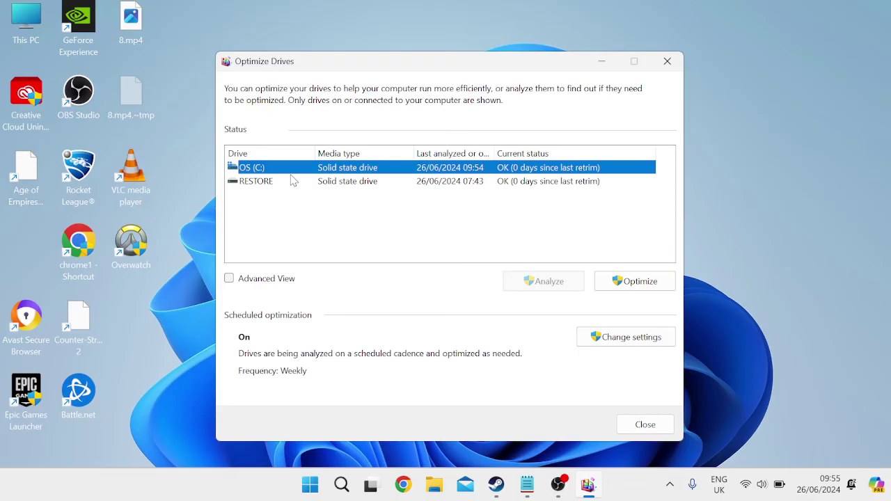
click(651, 285)
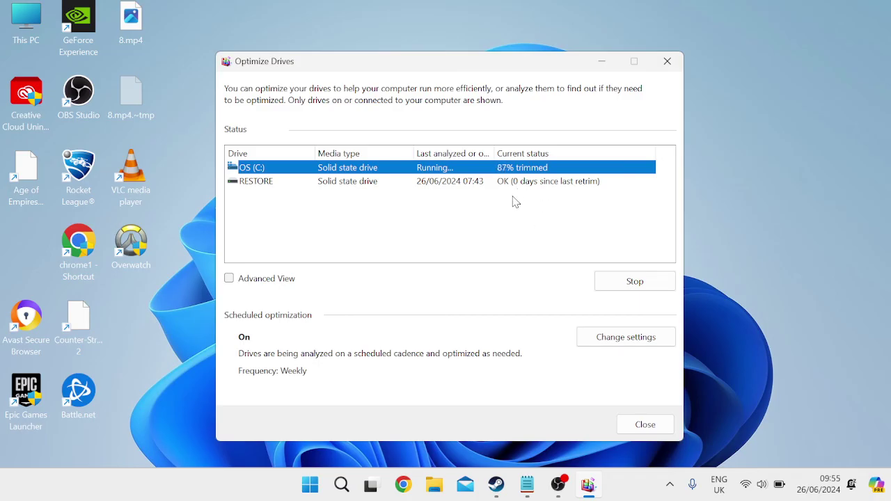
click(646, 425)
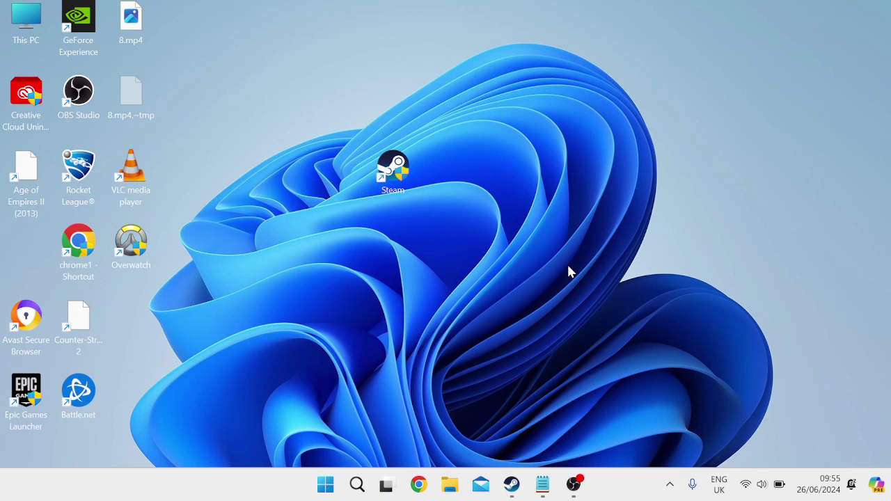
- Open Windows Memory Diagnostic and choose to restart now and check for memory problems
key(super)
text(wind)
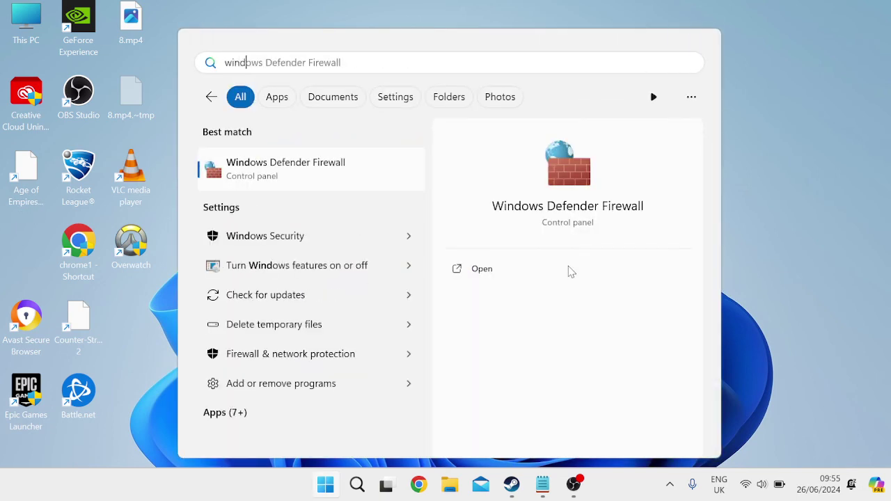
text(ows m)
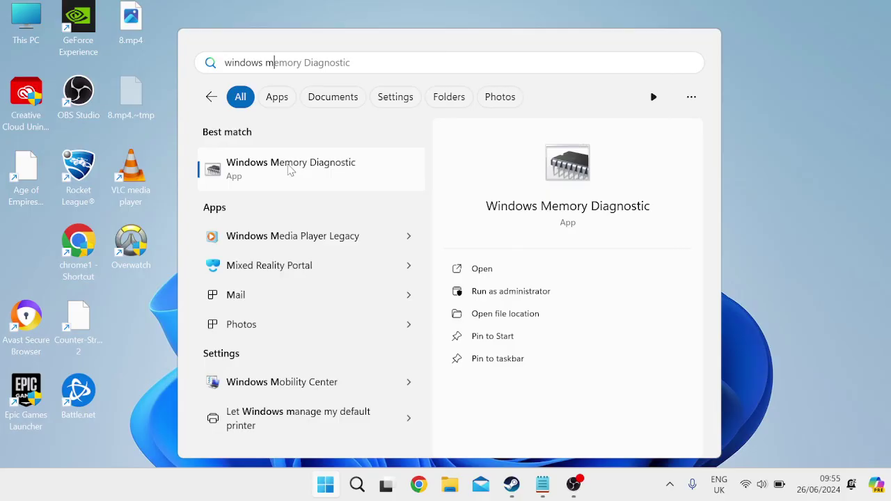
click(291, 171)
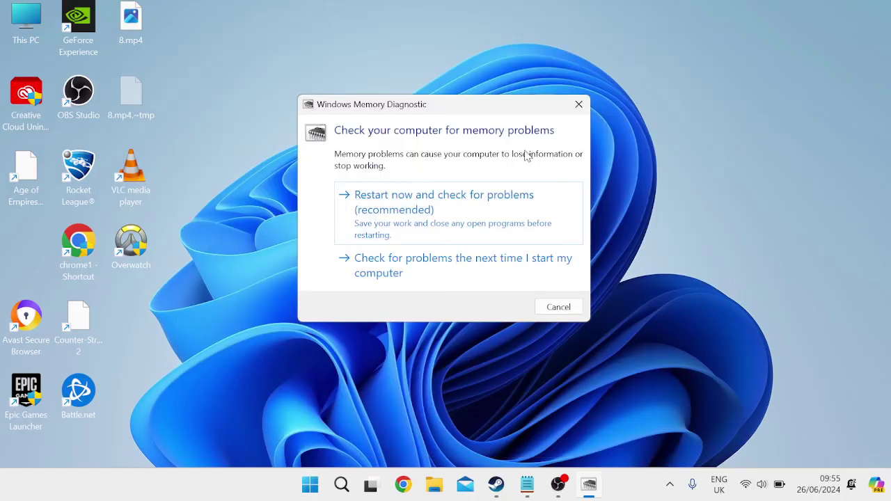
click(439, 216)
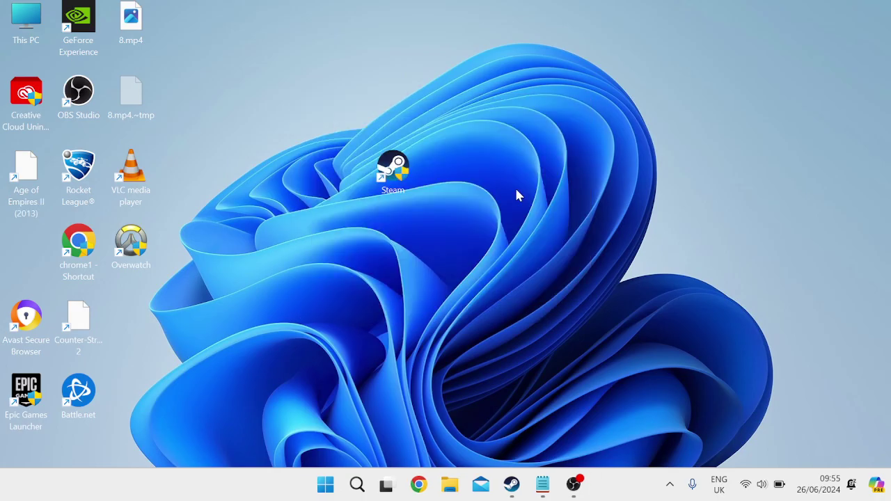